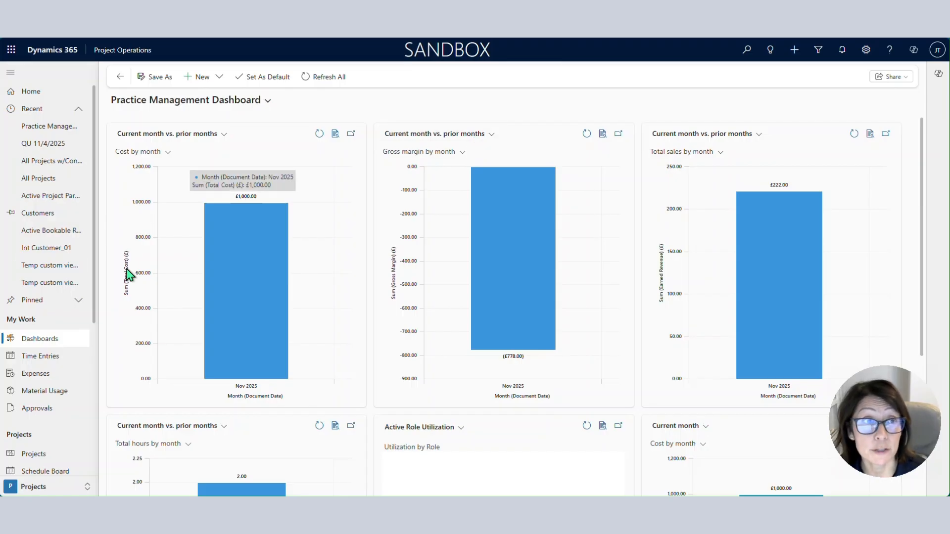
- Collapse the list of recent items in the navigation and open the Projects list
click(49, 96)
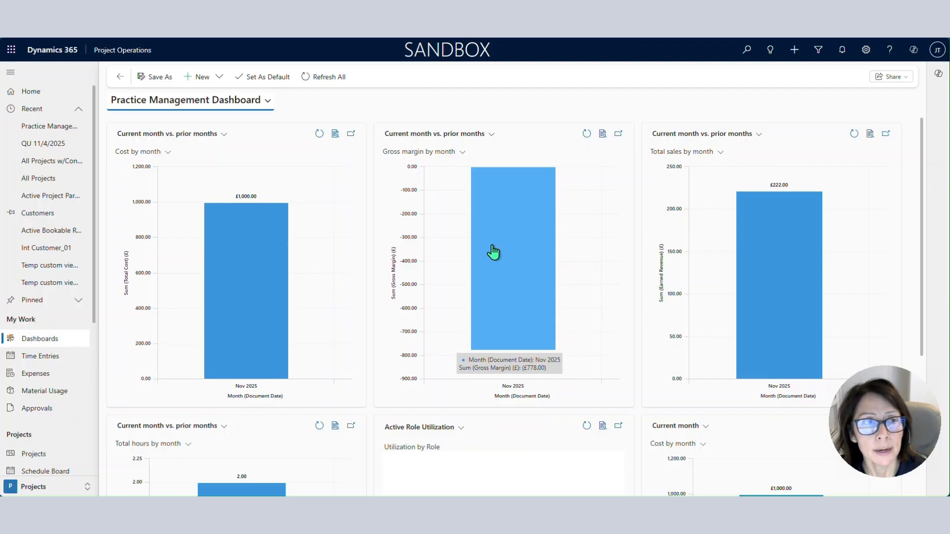
click(78, 109)
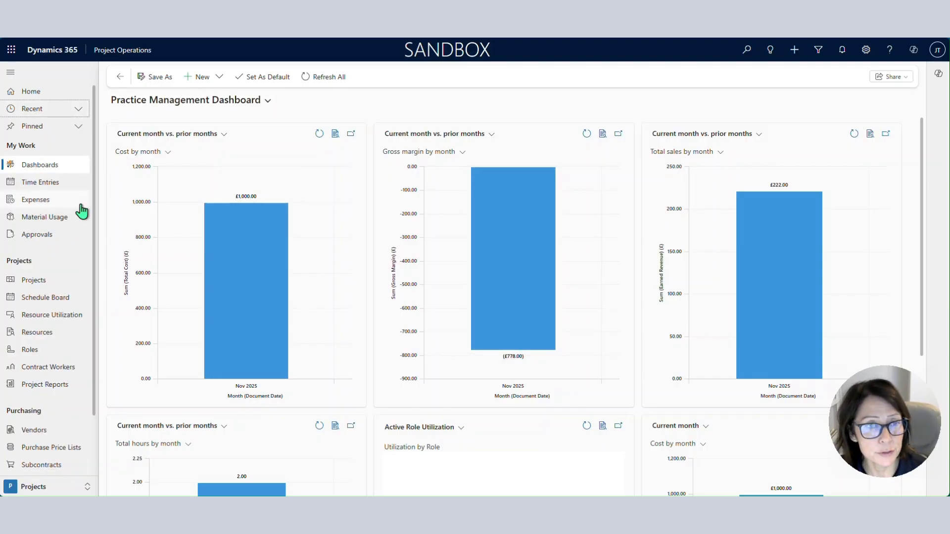
click(89, 487)
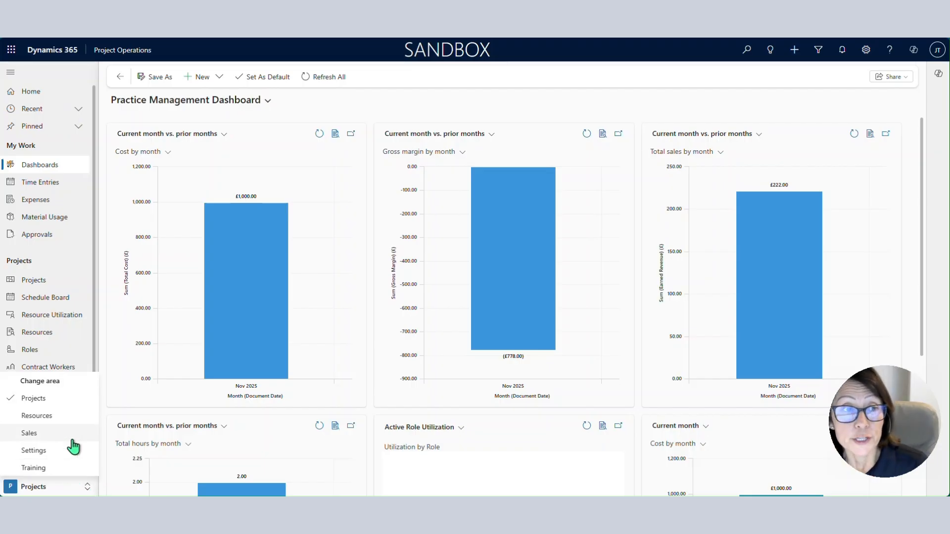
click(78, 285)
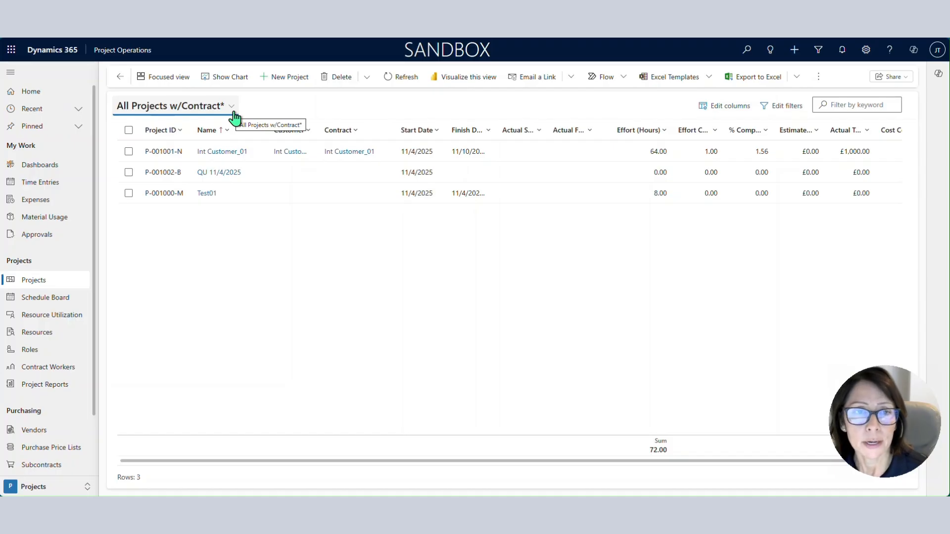
- View the column editor for the projects view, and add a Sum total to the Effort Completed (Hours) column
click(741, 115)
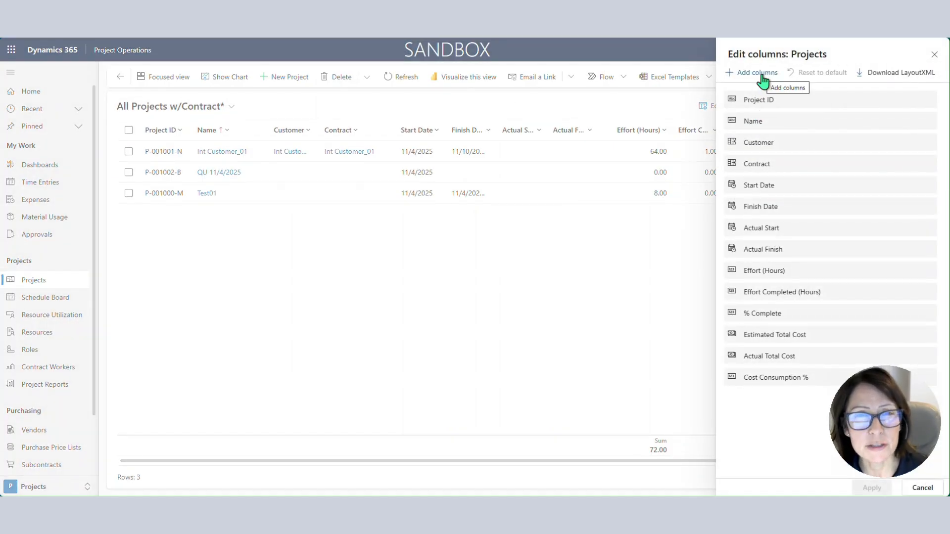
click(933, 54)
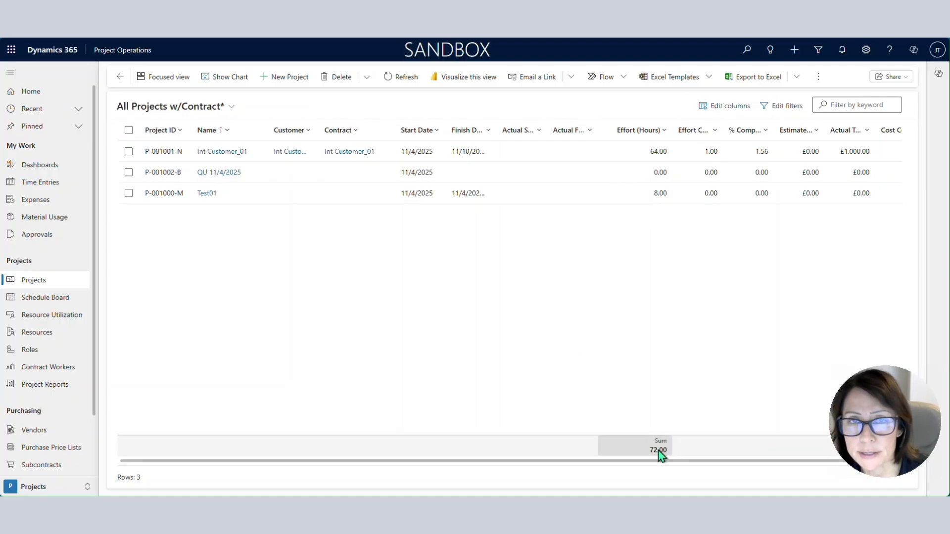
click(695, 130)
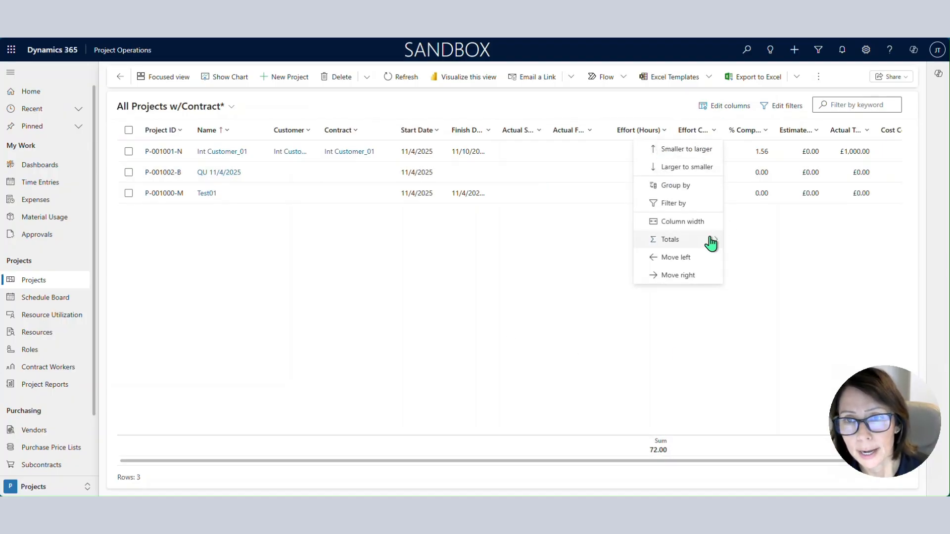
mouse_move(711, 240)
click(759, 311)
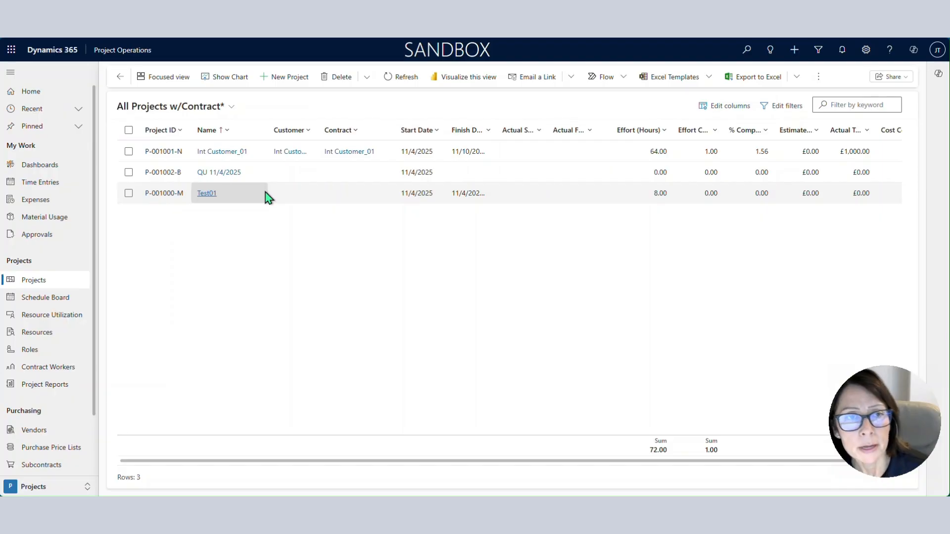
- Set up a filter on the Name column for values that contain "test" and dismiss it without applying
click(223, 133)
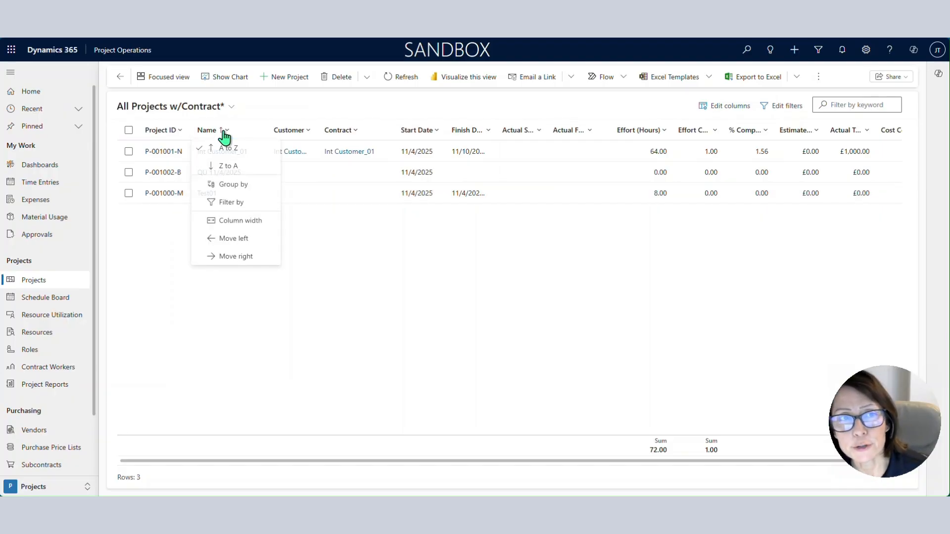
click(246, 203)
click(297, 179)
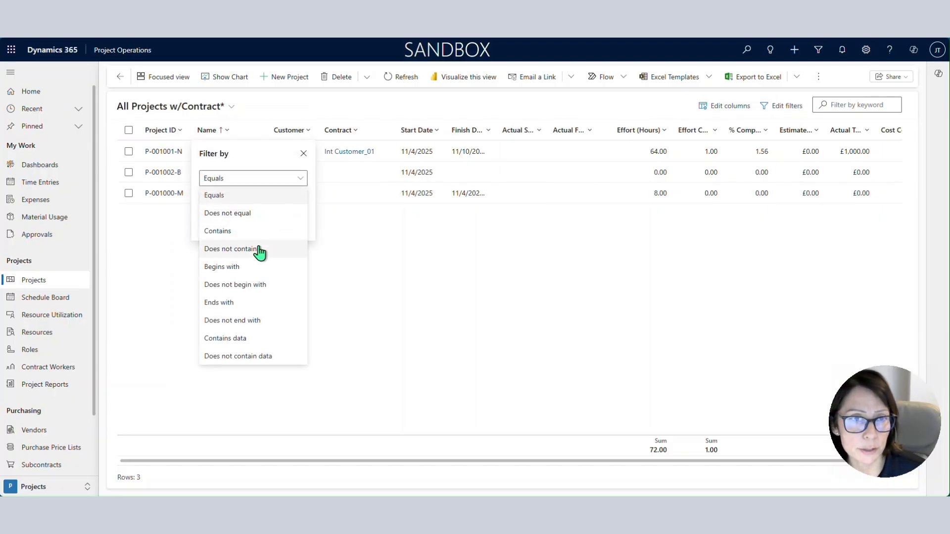
click(251, 230)
click(247, 204)
text(test)
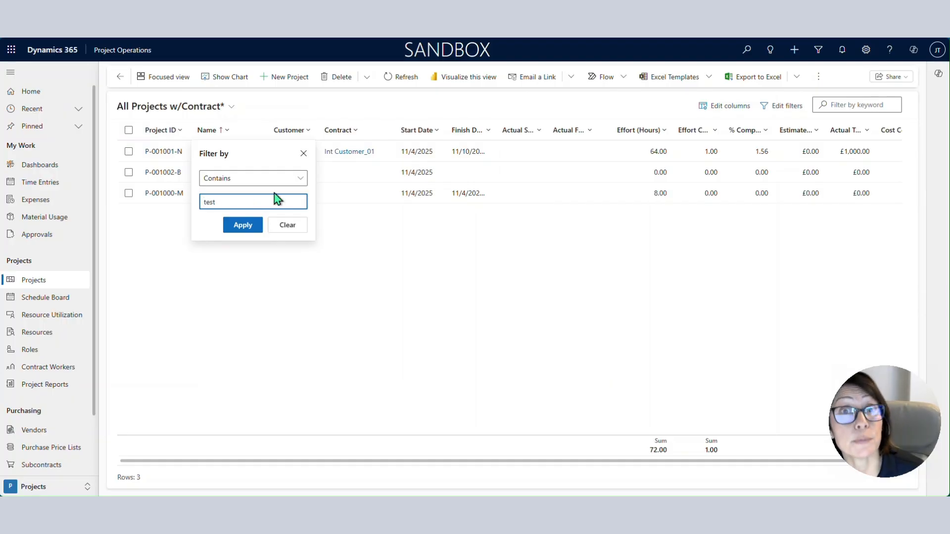
click(448, 331)
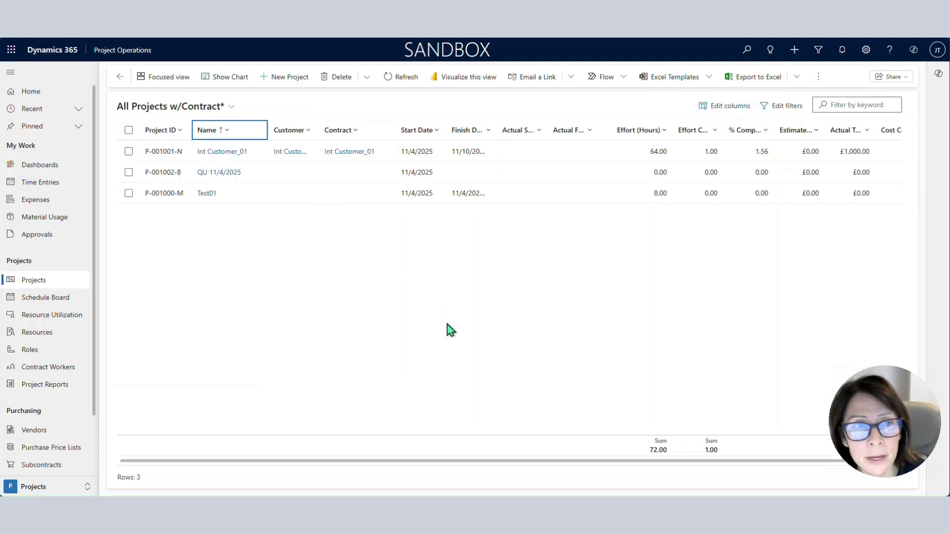
- Select and deselect all projects in the list, and view the available Excel export options
click(129, 130)
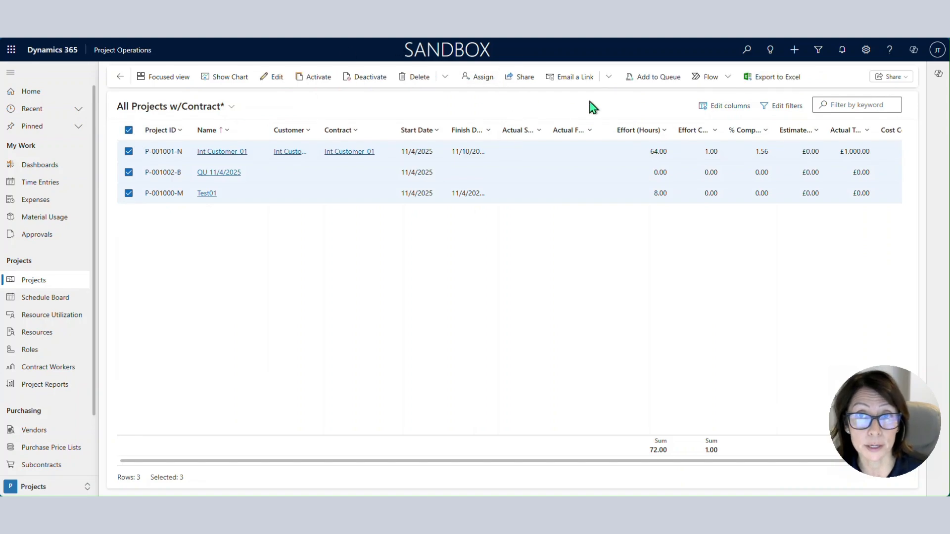
click(128, 130)
click(795, 79)
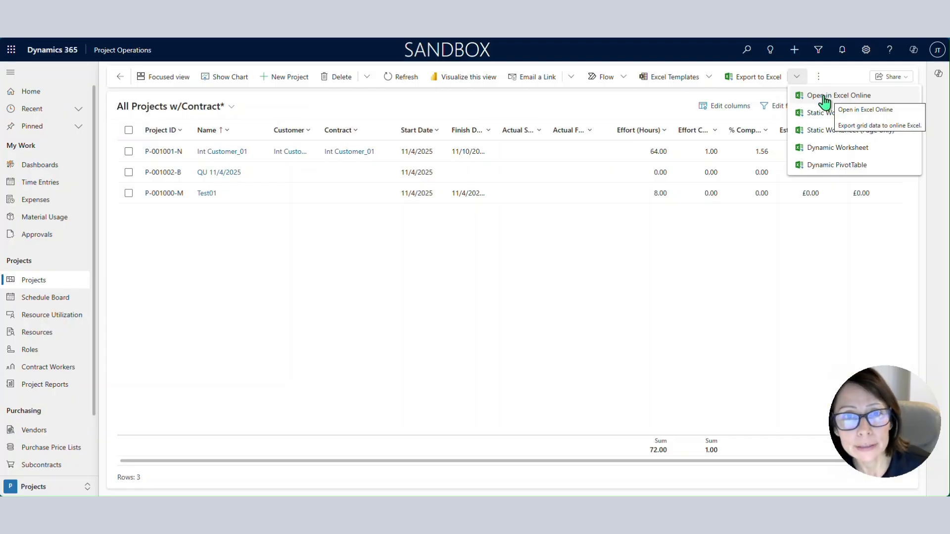
click(468, 292)
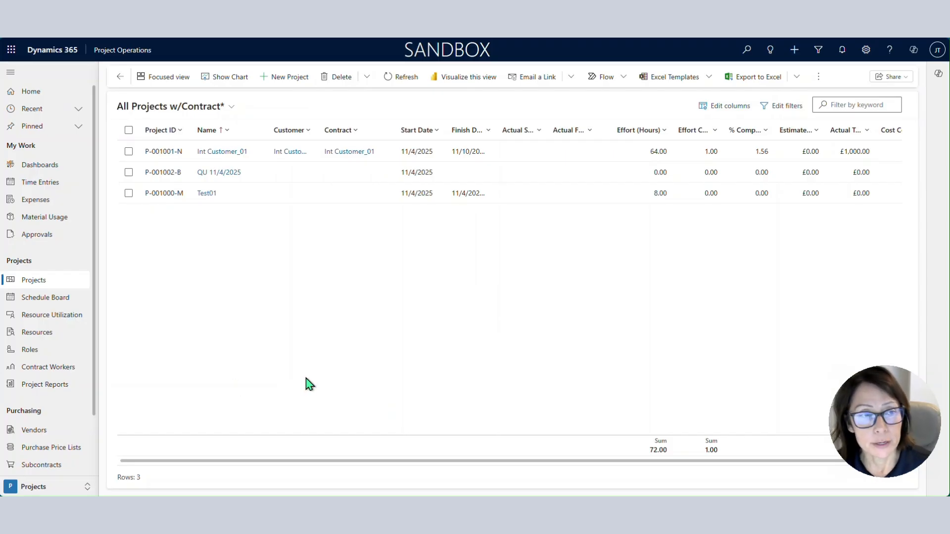
- Return to the home dashboard and browse the published apps available in the environment
click(32, 93)
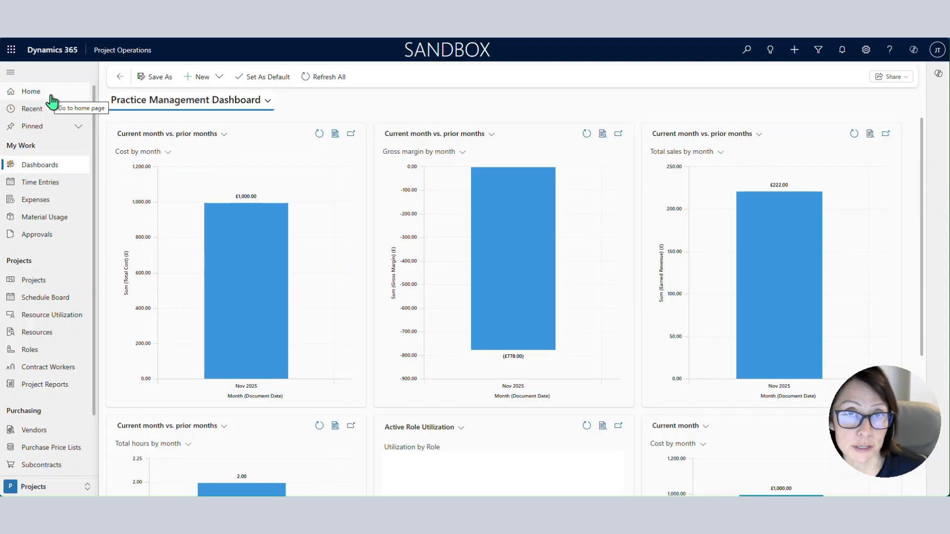
click(139, 51)
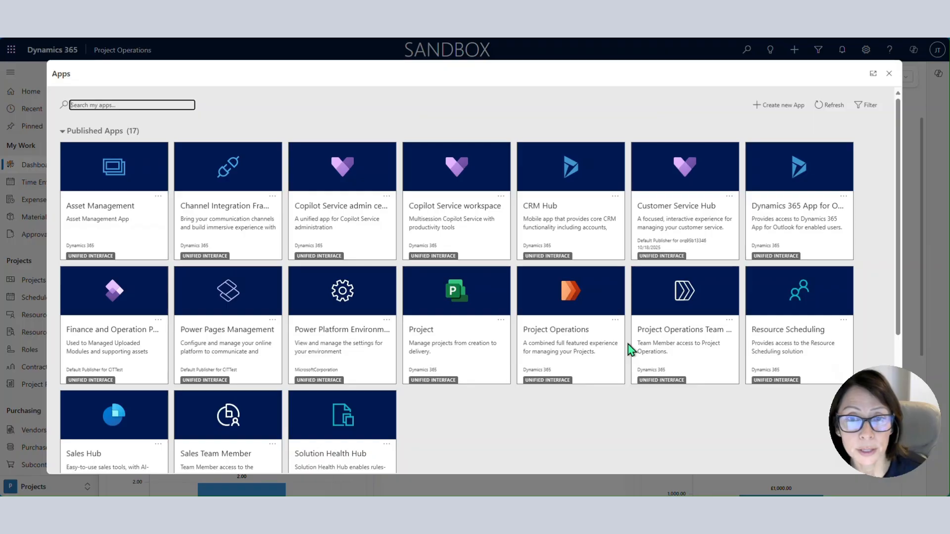
scroll(628, 350, down, 1)
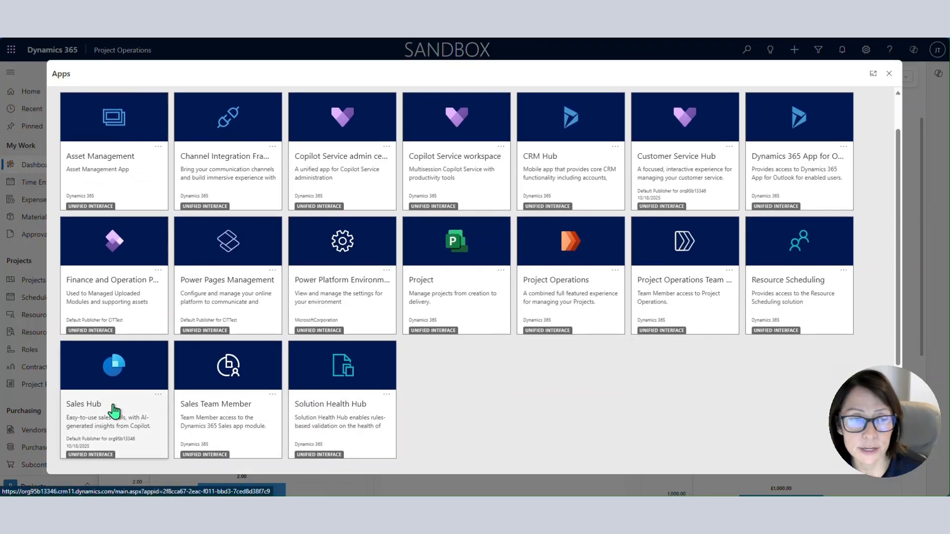
- Open role management for the Sales Hub app, look through its security roles, and close it without saving
click(158, 395)
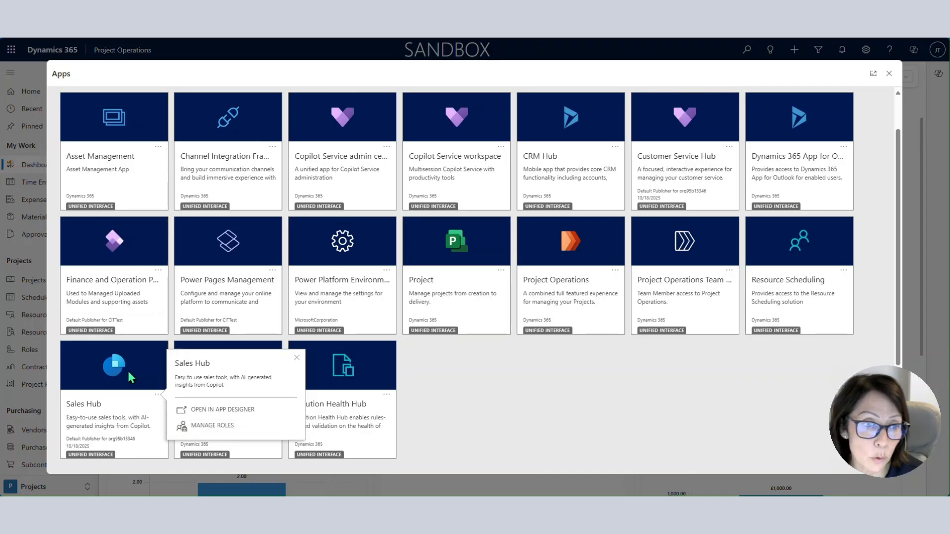
click(231, 429)
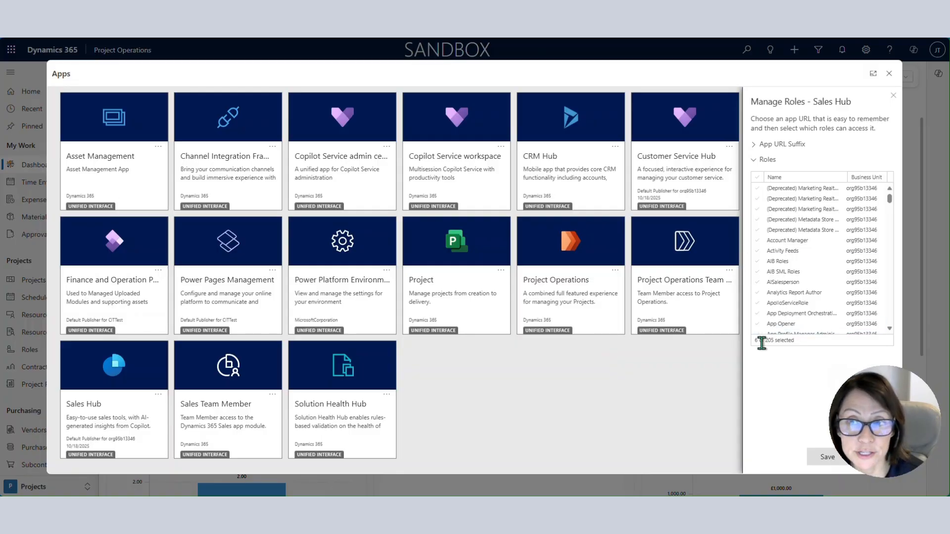
scroll(833, 250, down, 5)
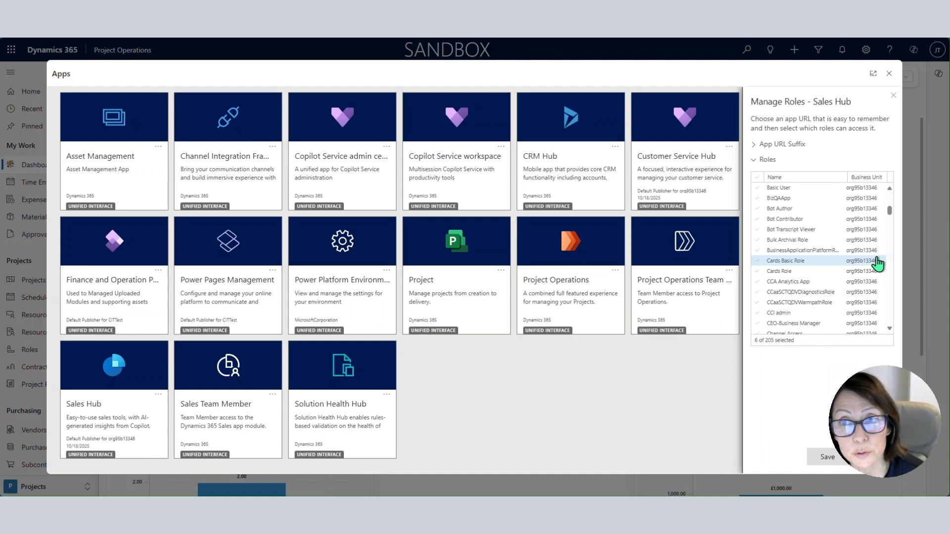
scroll(871, 263, down, 10)
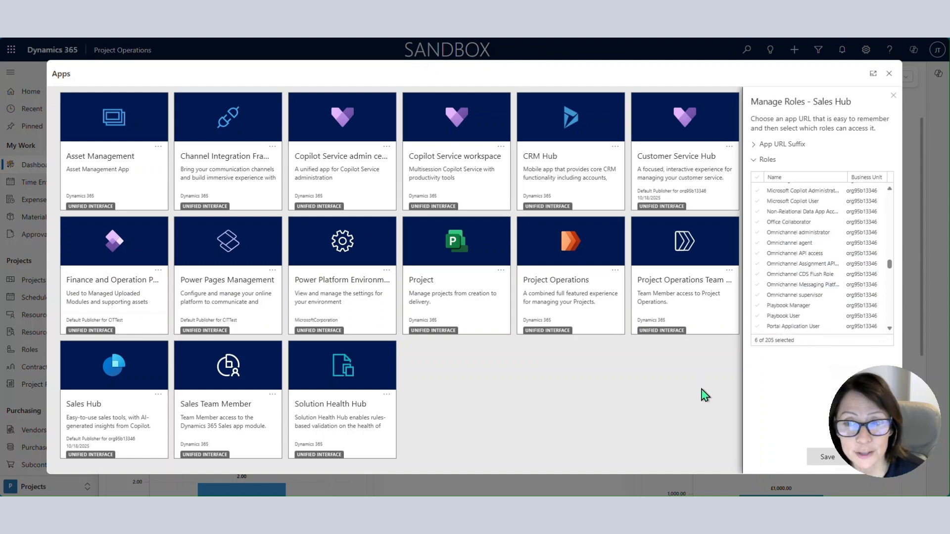
click(891, 97)
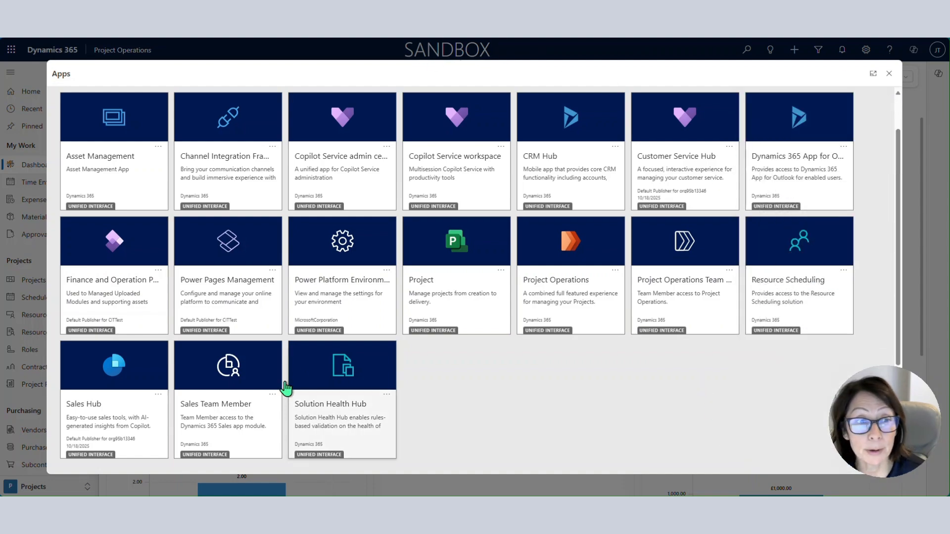
- View the Sales Hub app's additional options, including opening it in App Designer, and close the app list
click(158, 394)
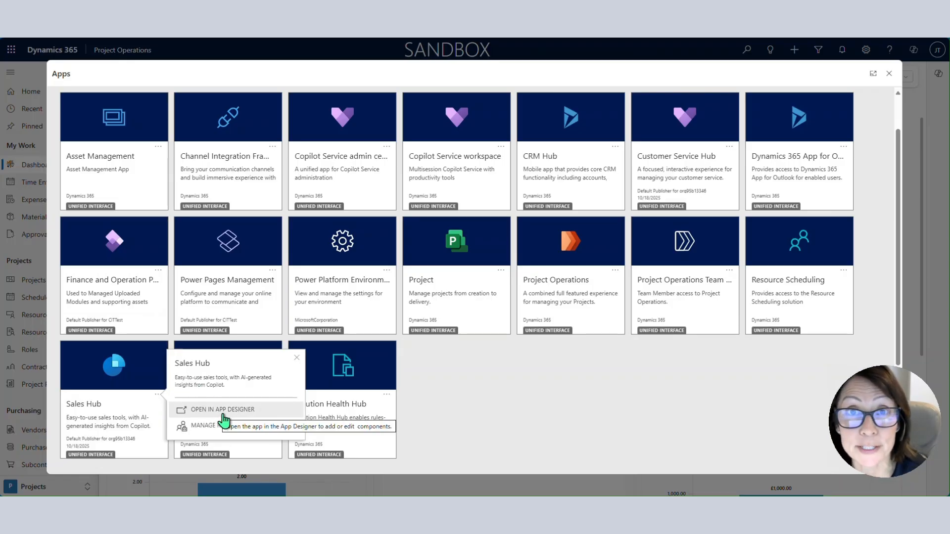
scroll(647, 304, up, 2)
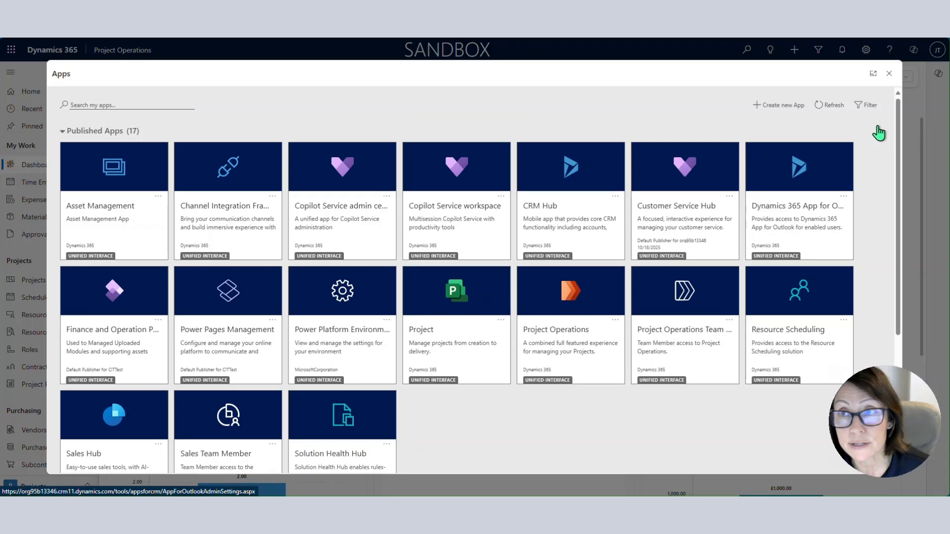
click(891, 76)
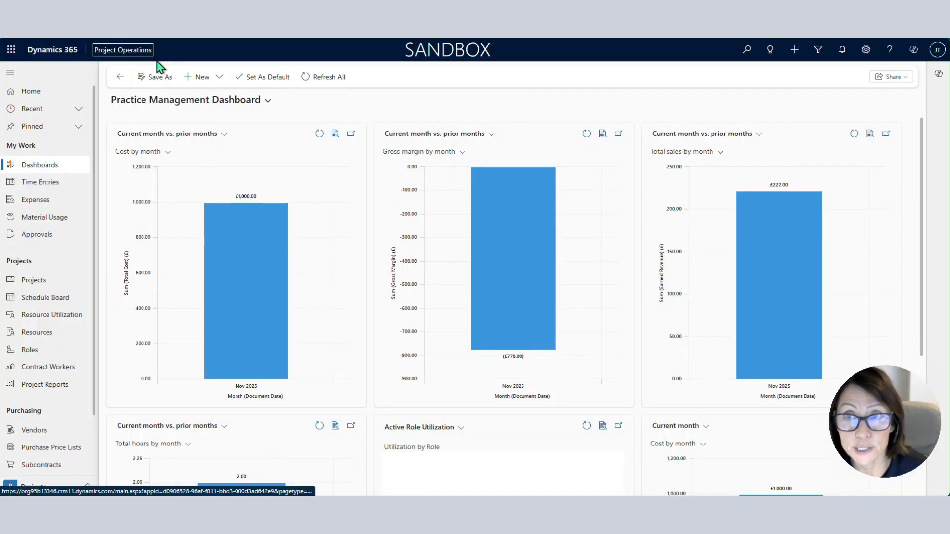
- View the general, personalization and advanced entries in the environment settings, and close the settings
click(869, 55)
mouse_move(834, 217)
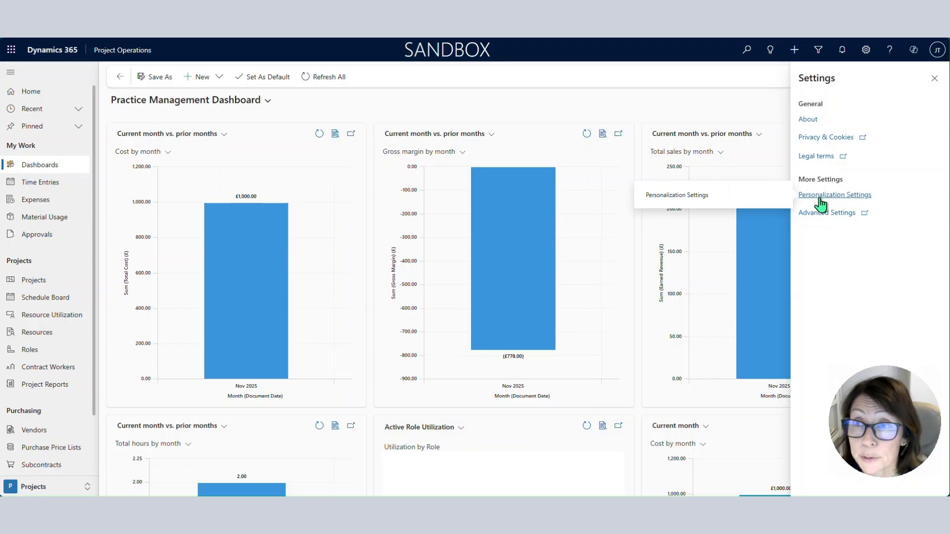
click(934, 78)
- Open the help documentation for Dynamics 365 on Microsoft Learn and skim its list of products
click(893, 49)
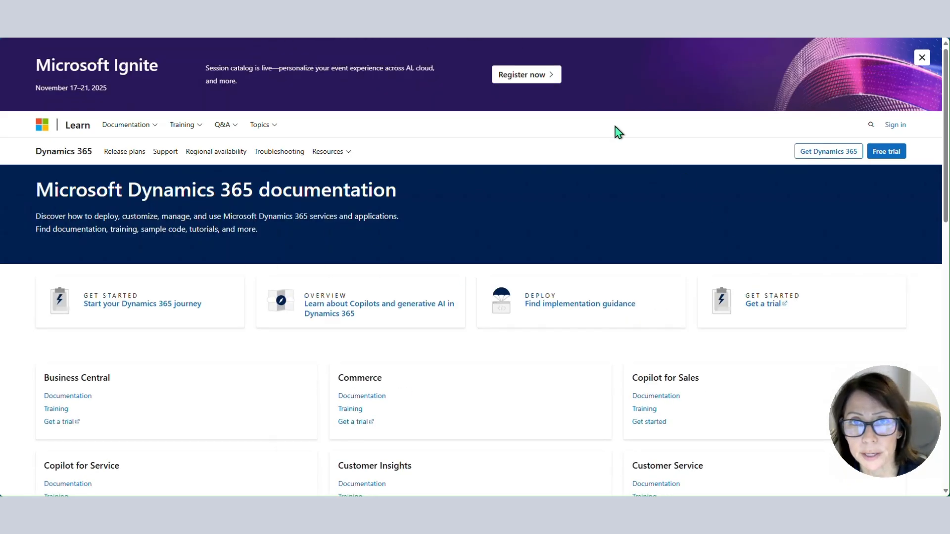
scroll(590, 362, down, 1)
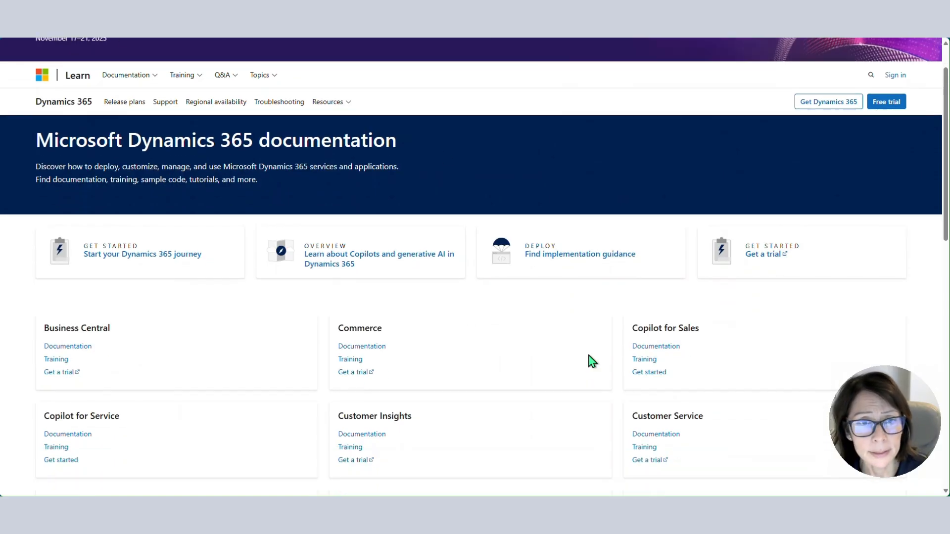
scroll(358, 262, up, 1)
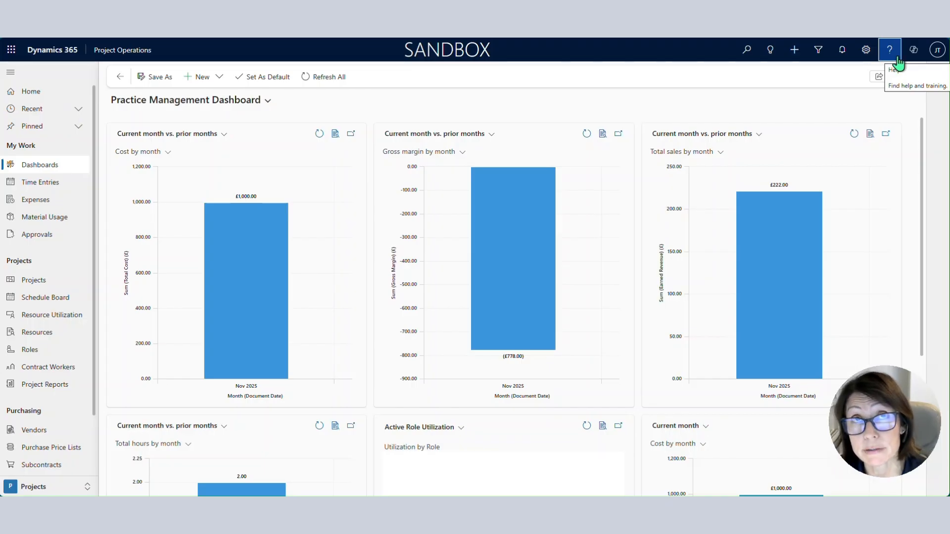
- Review the general settings, including About, and open an advanced search on the Projects table, leaving its filters unedited
click(866, 54)
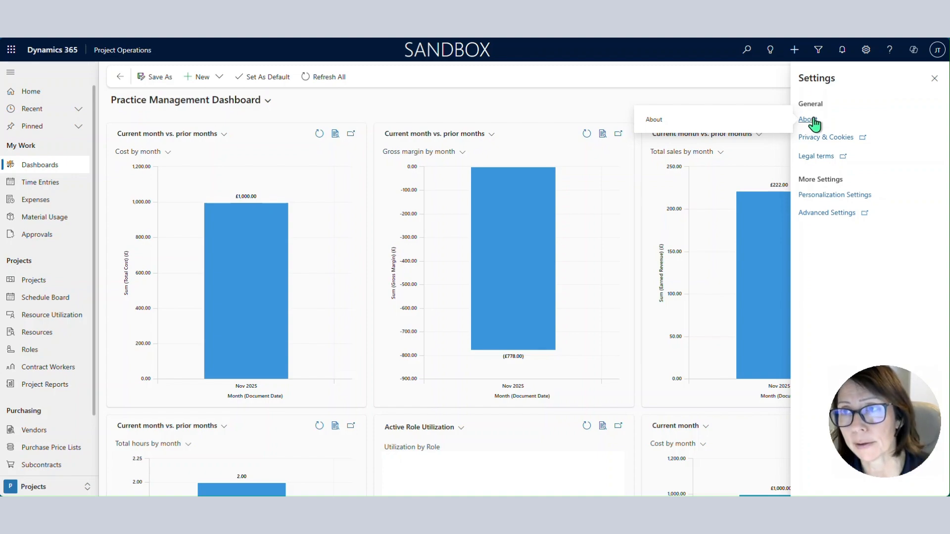
click(818, 55)
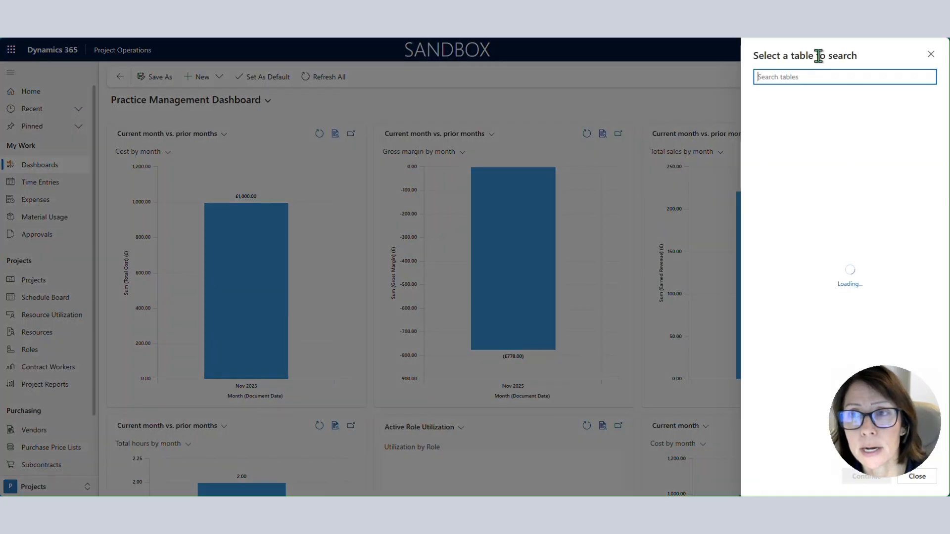
text(project)
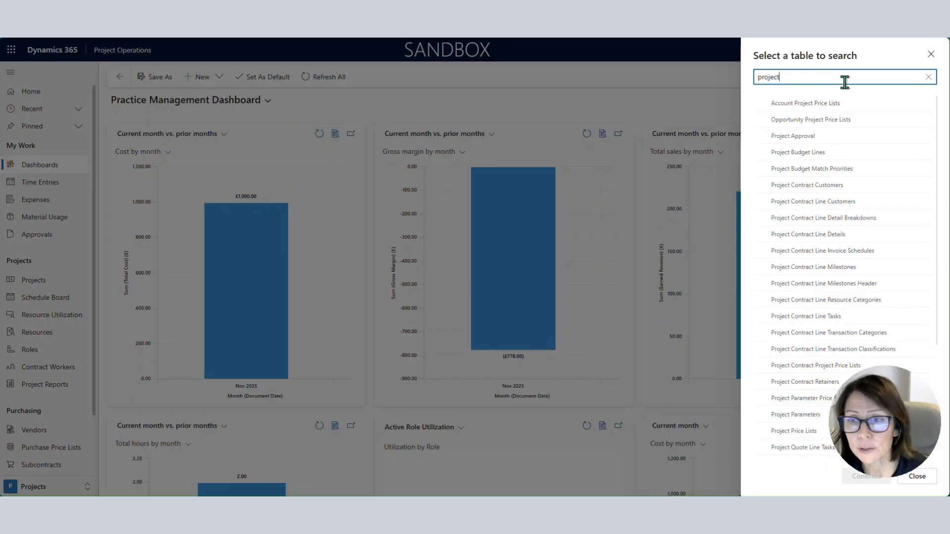
scroll(809, 195, down, 3)
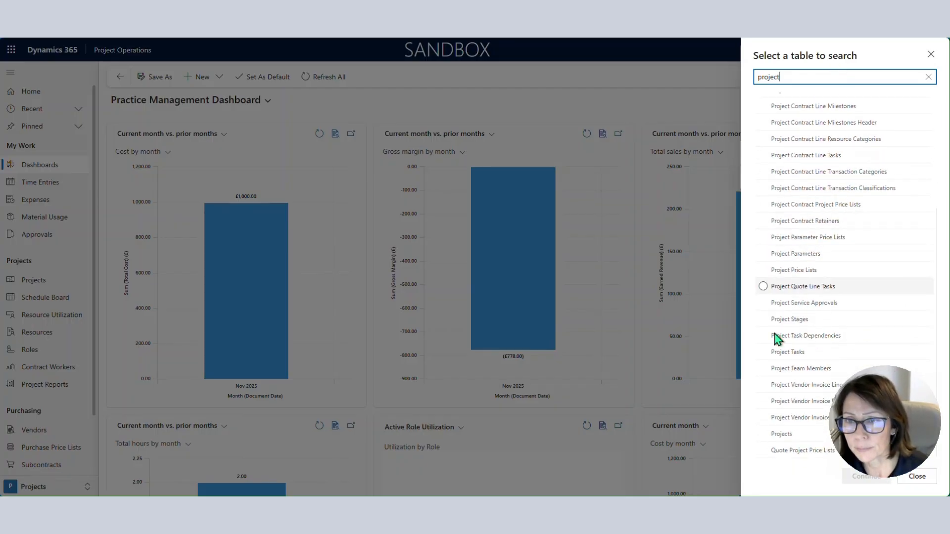
click(764, 438)
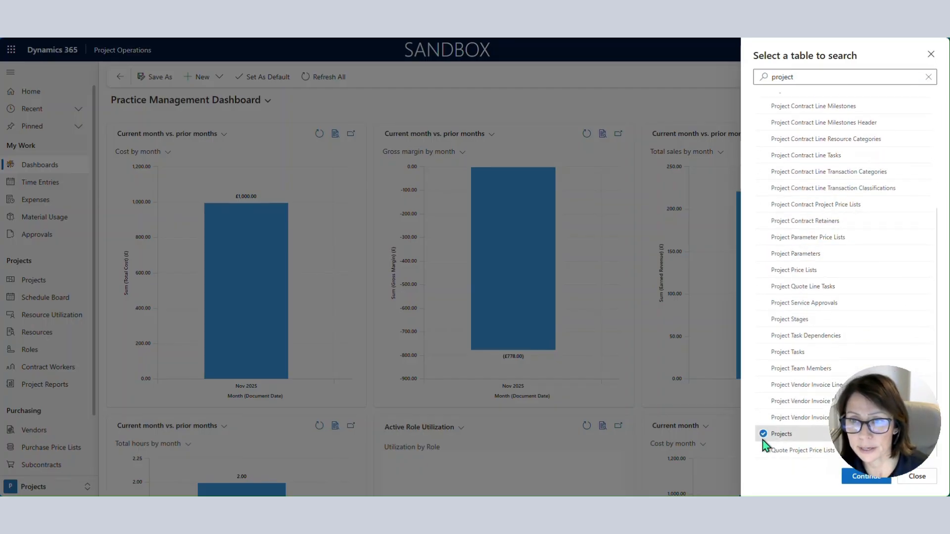
click(849, 482)
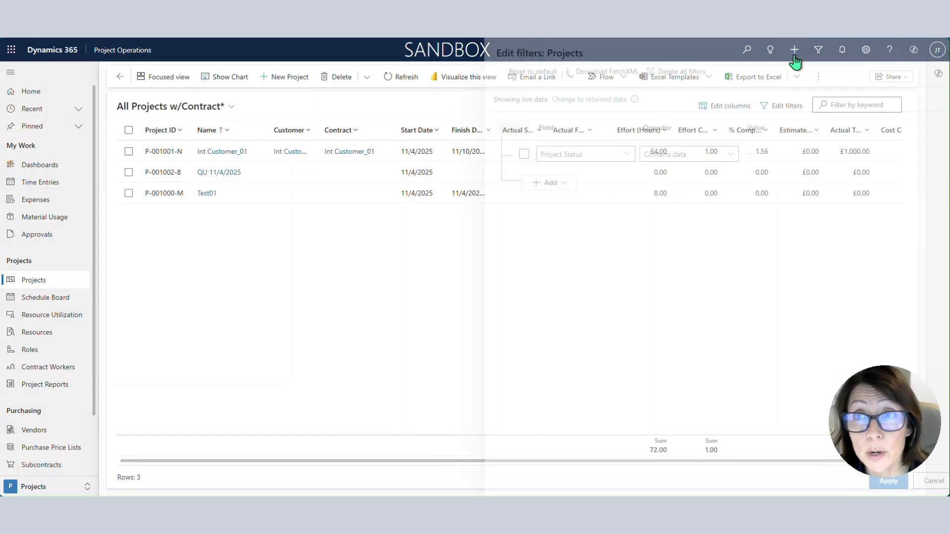
click(930, 55)
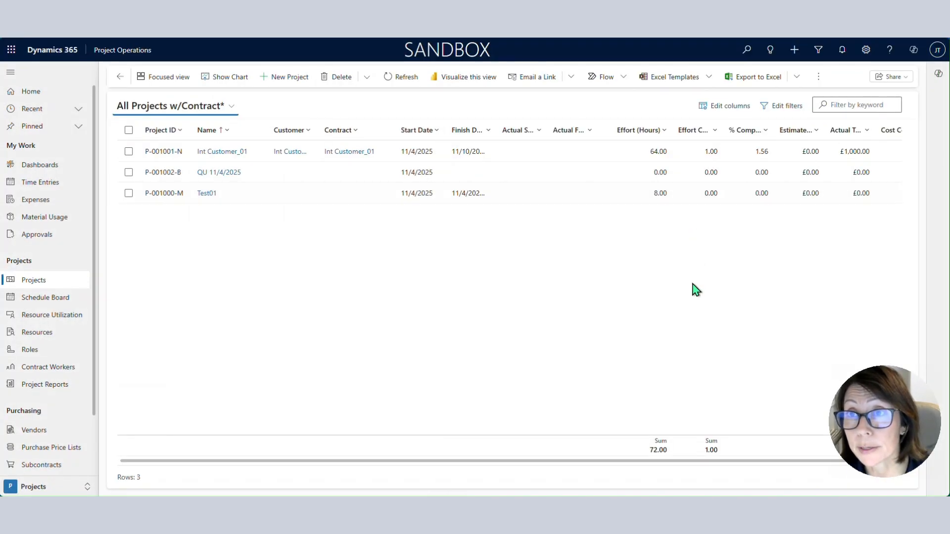
- View the record types available for quick creation, open the Contact quick create form, and discard it without saving
click(795, 50)
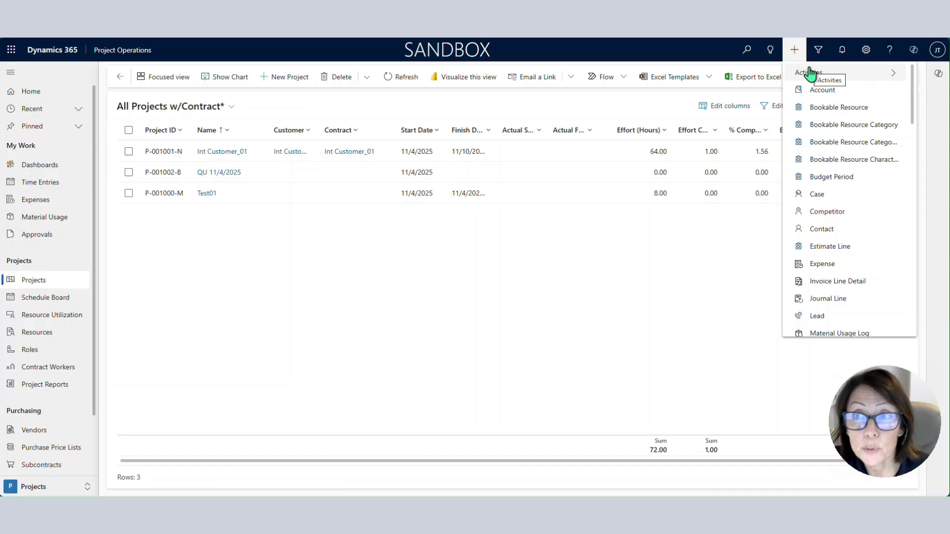
key(Escape)
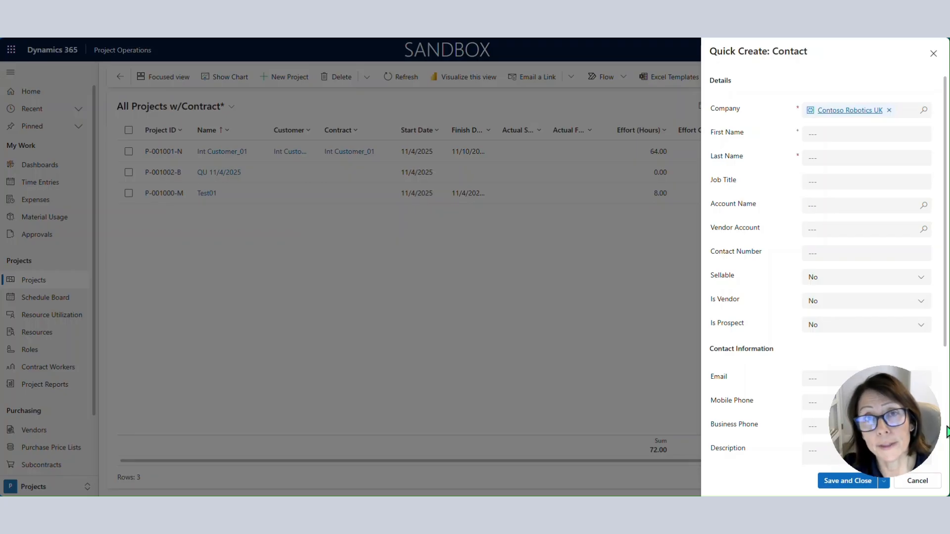
click(928, 474)
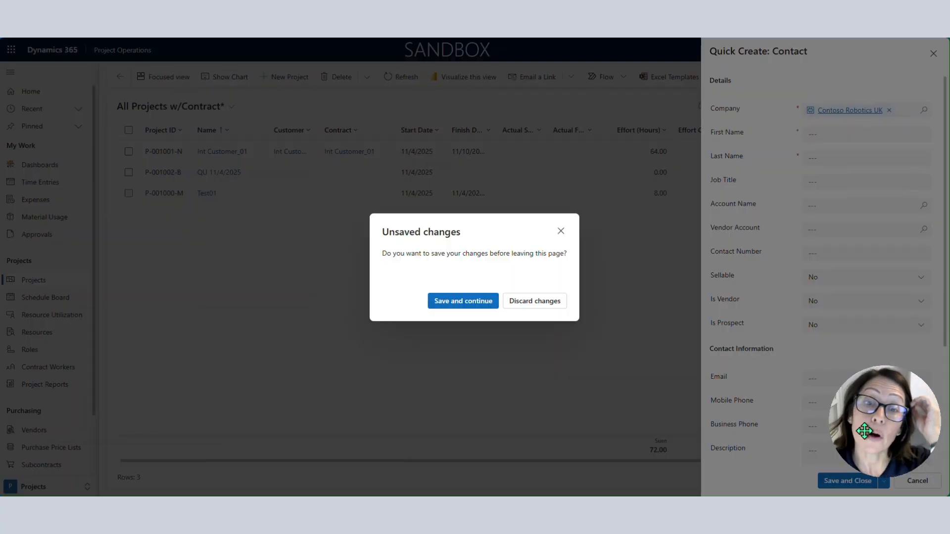
click(552, 303)
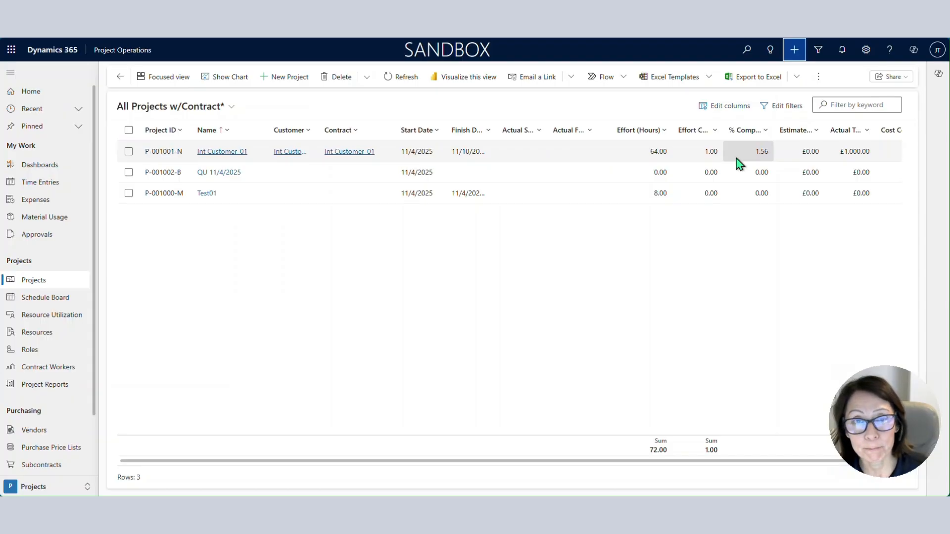
- Look at the record search page and its filter option, and return to the home dashboard
click(746, 50)
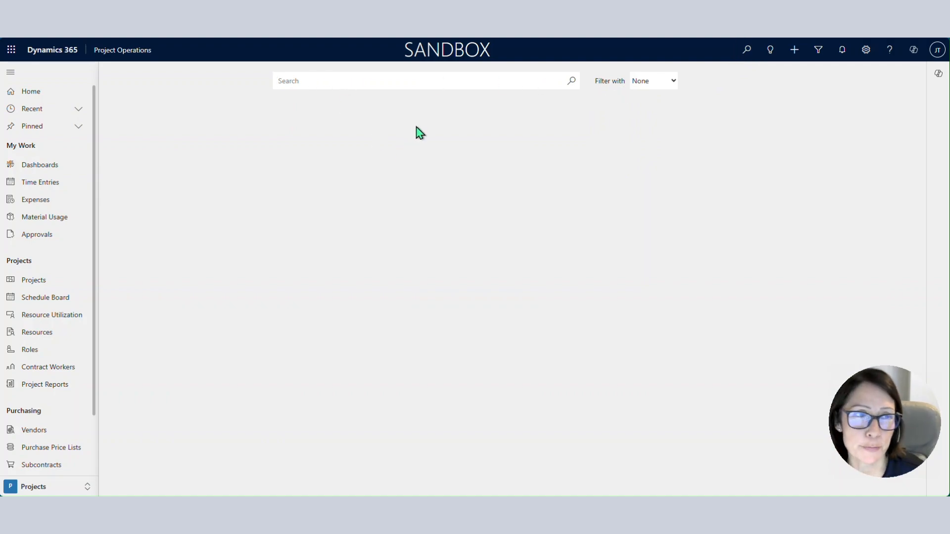
click(33, 95)
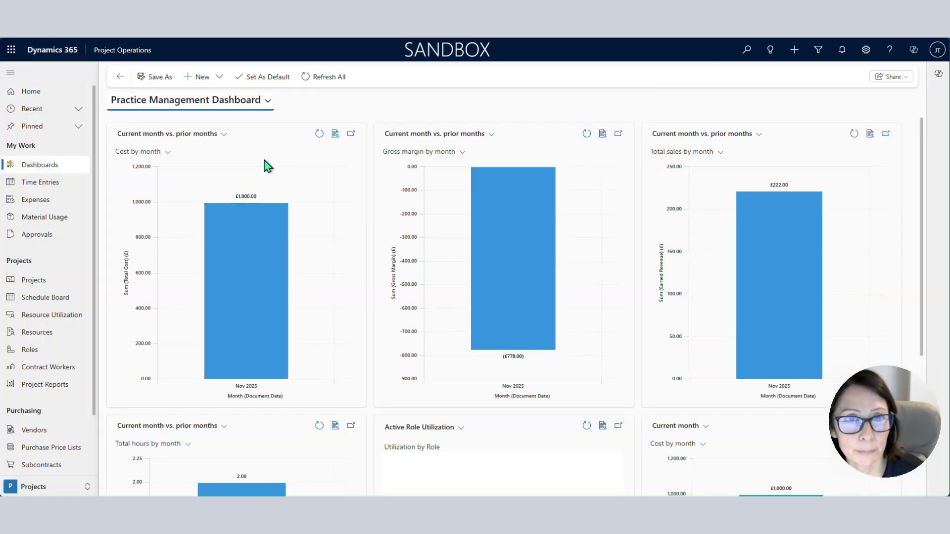